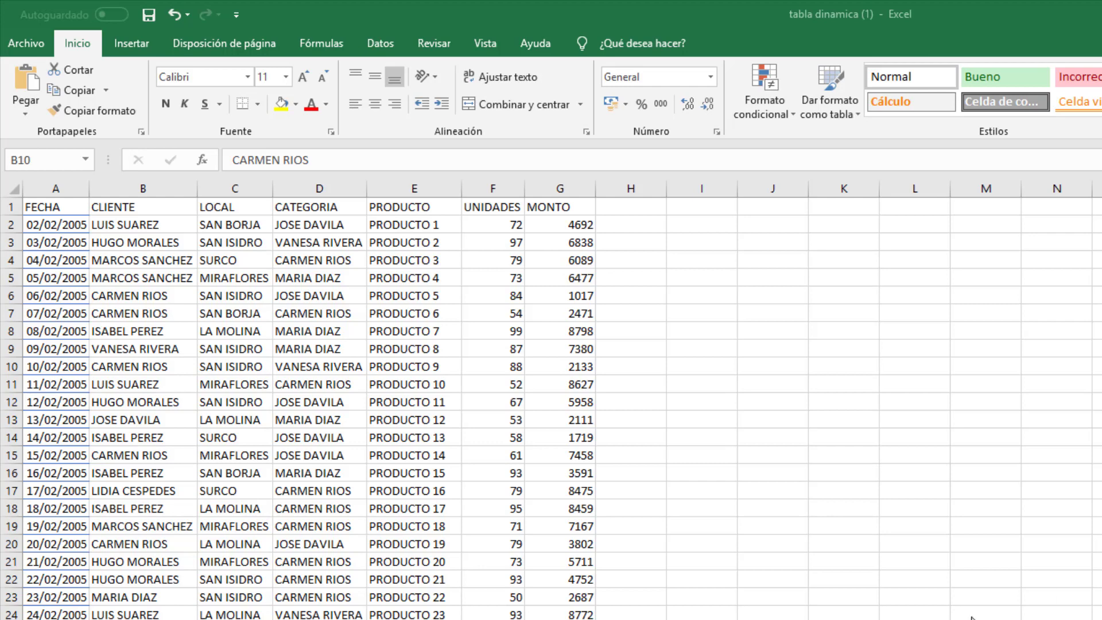
# - Format the sales data range A1:G3440 as a table with headers, using the blue style in the first row of the Medio group
pyautogui.click(238, 350)
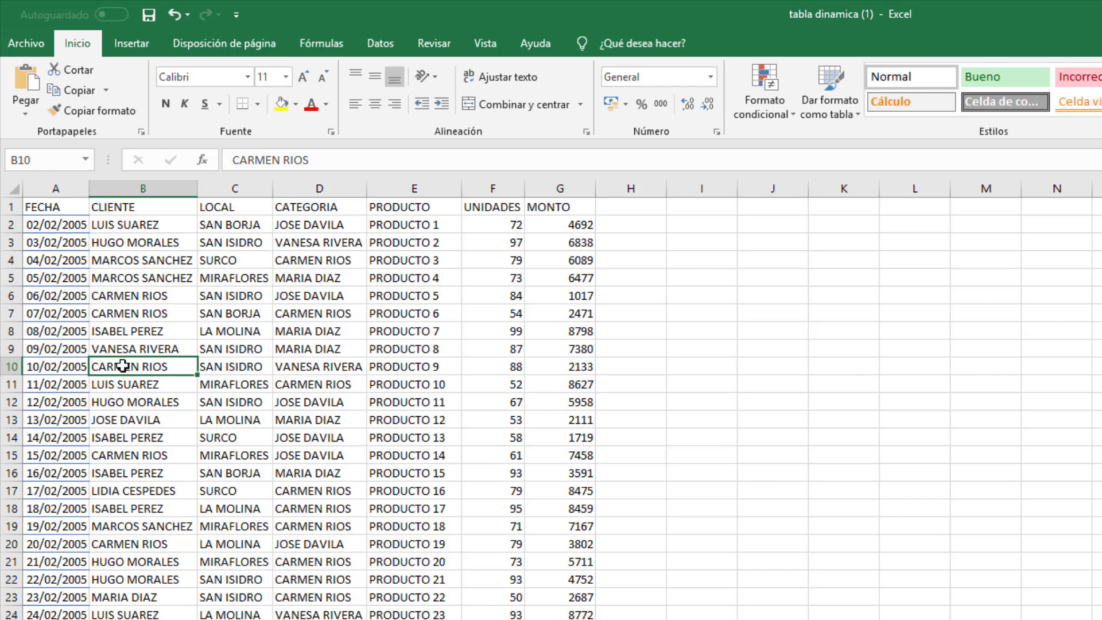
pyautogui.click(236, 440)
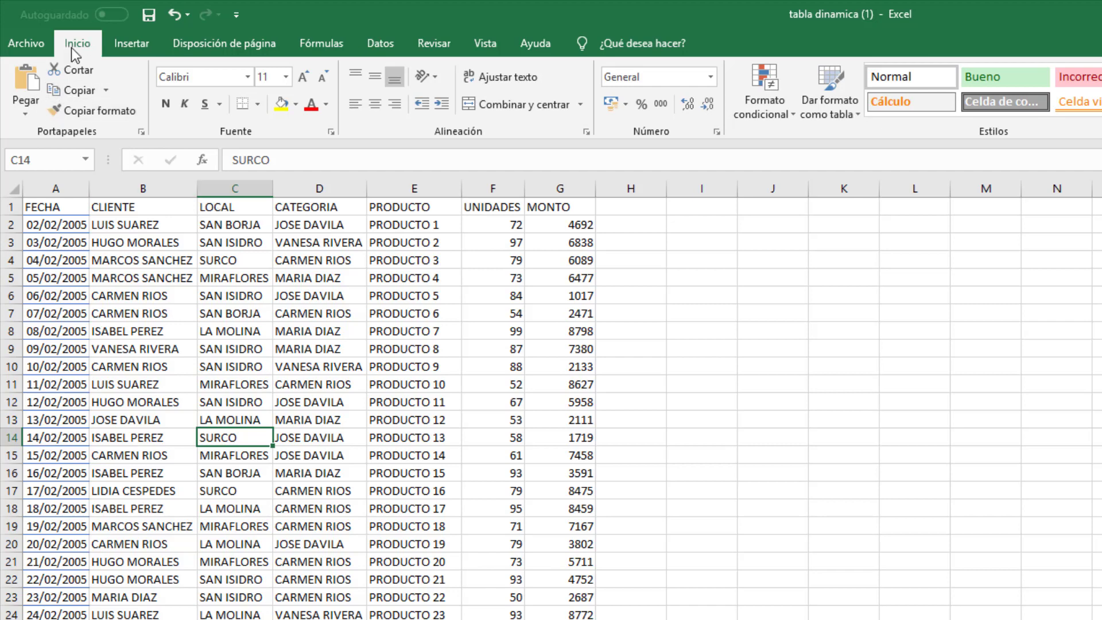
pyautogui.click(847, 113)
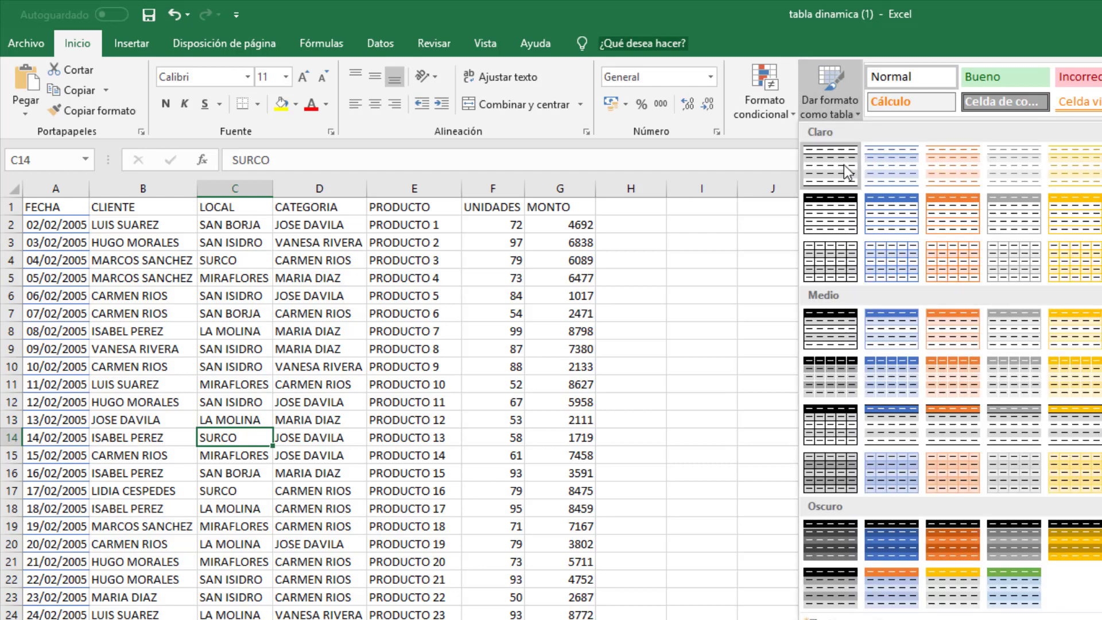
pyautogui.click(898, 336)
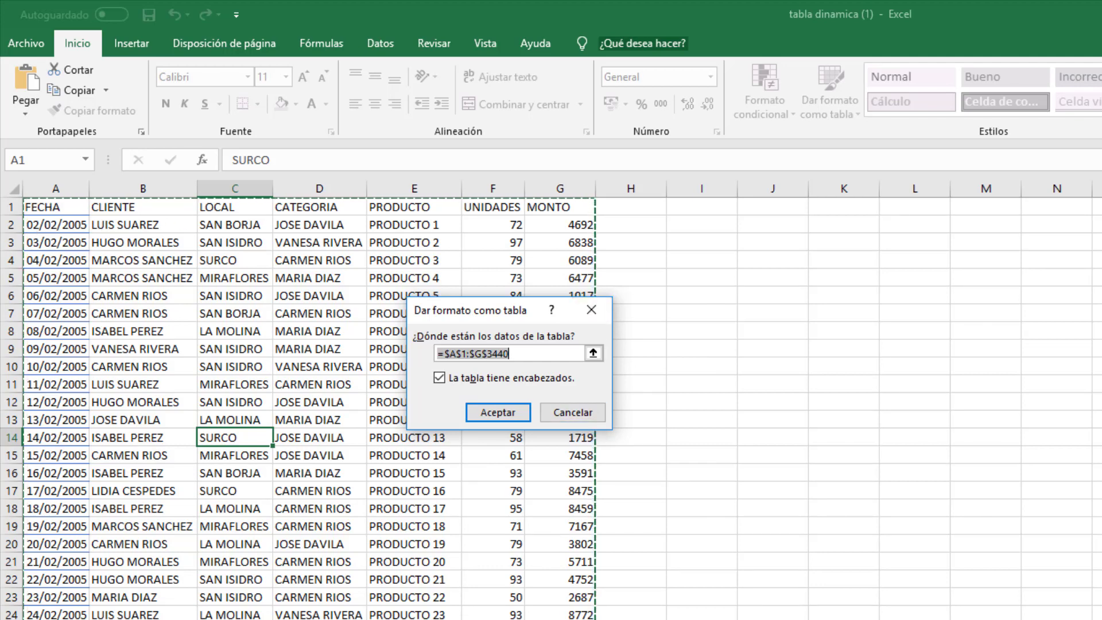
pyautogui.click(493, 415)
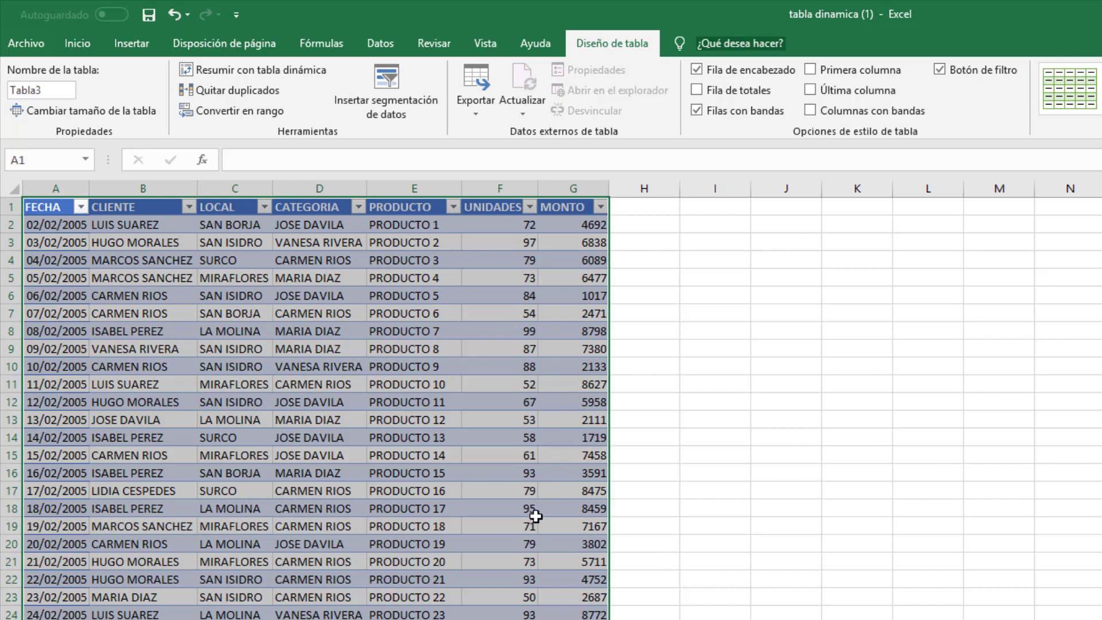
# - Rename the new table as ventas
pyautogui.click(44, 90)
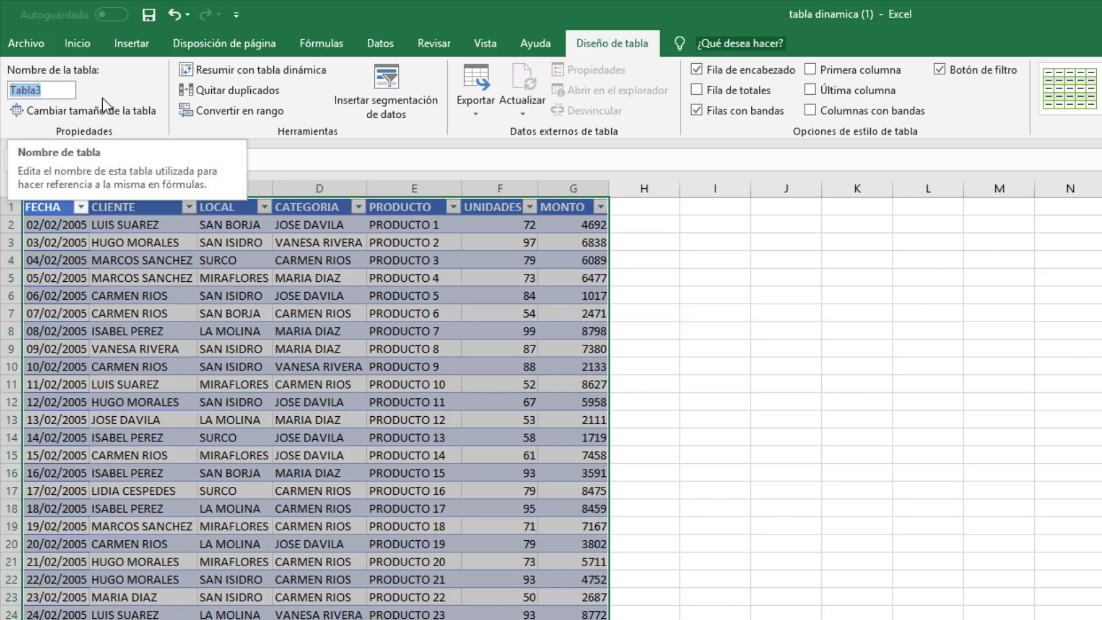
pyautogui.write('venta')
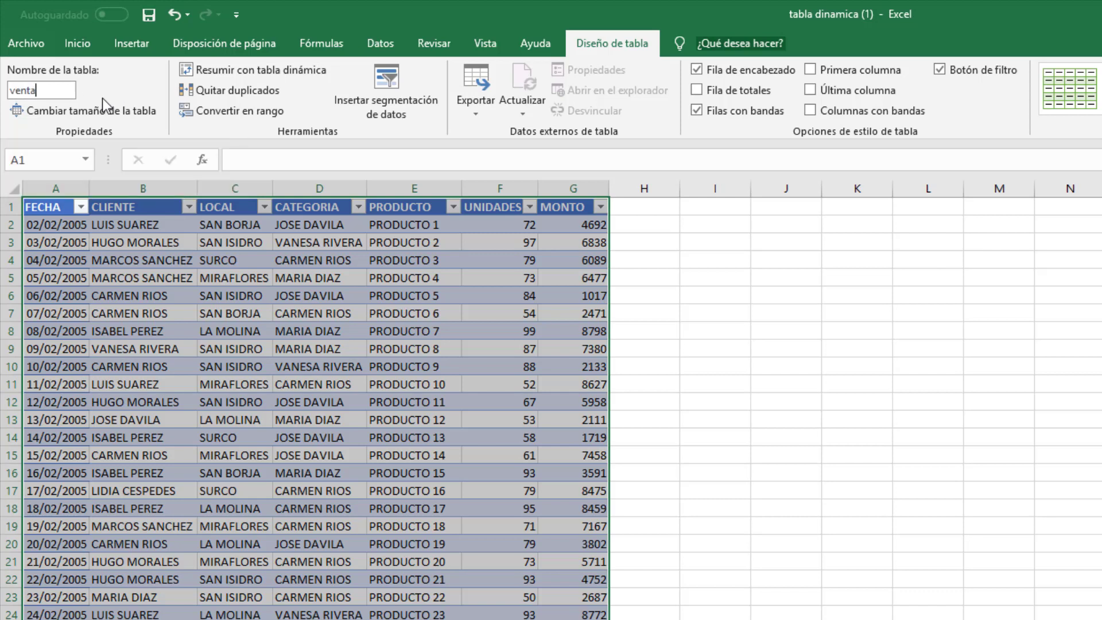
pyautogui.write('s')
pyautogui.press('Return')
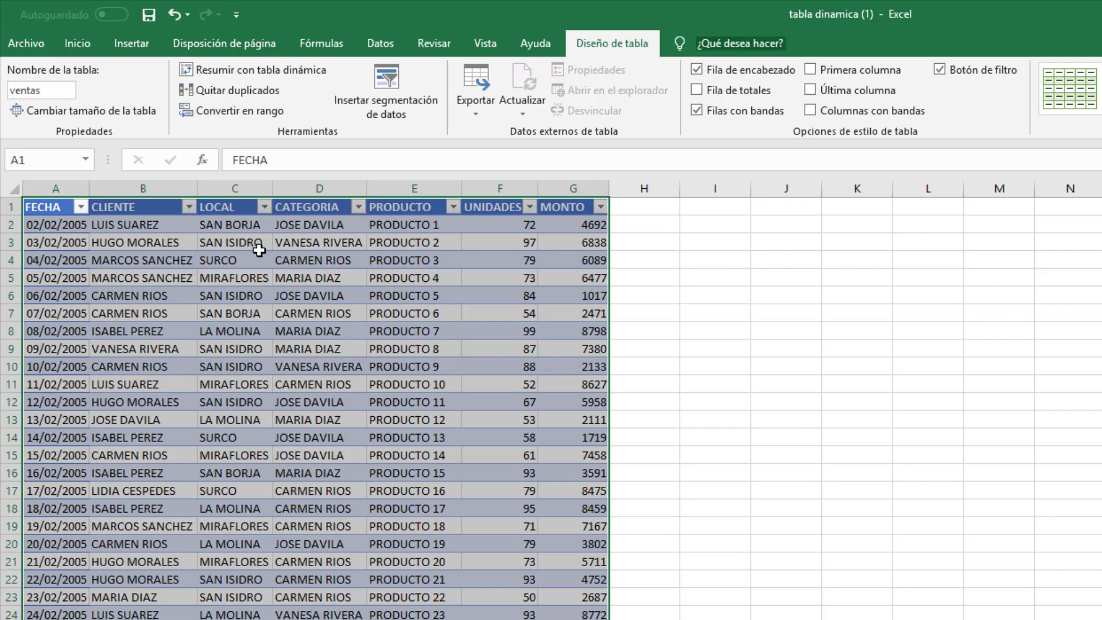
# - Examine the distinct values in the CLIENTE and CATEGORIA column filters without applying any filter
pyautogui.click(190, 208)
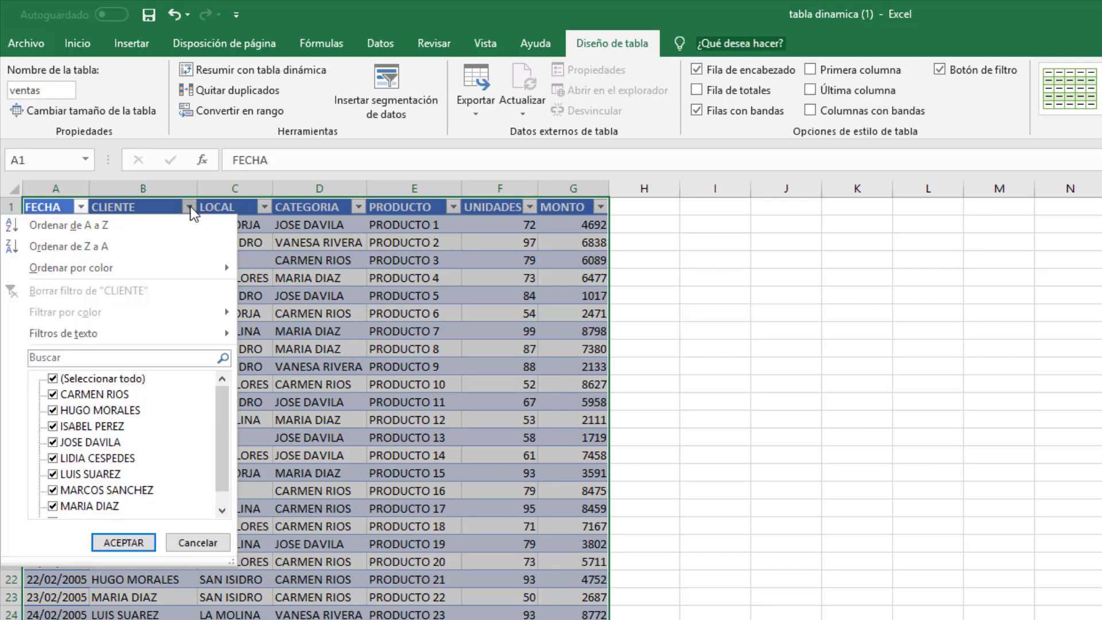
pyautogui.click(53, 379)
pyautogui.scroll(-1, 62, 396)
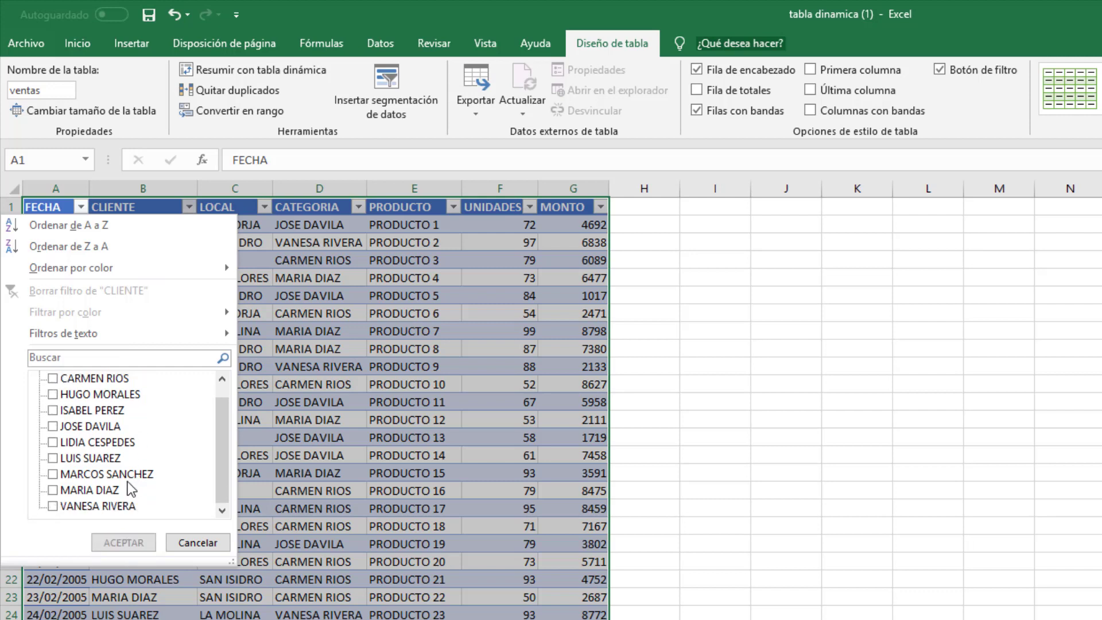
pyautogui.moveTo(217, 459); pyautogui.dragTo(216, 423)
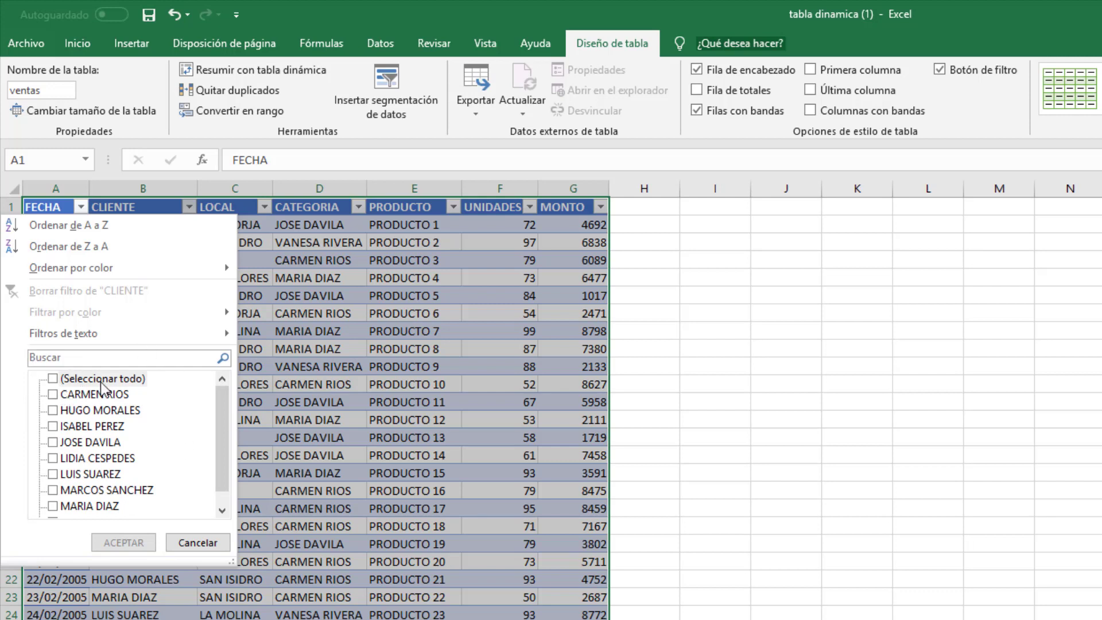
pyautogui.scroll(-1, 83, 450)
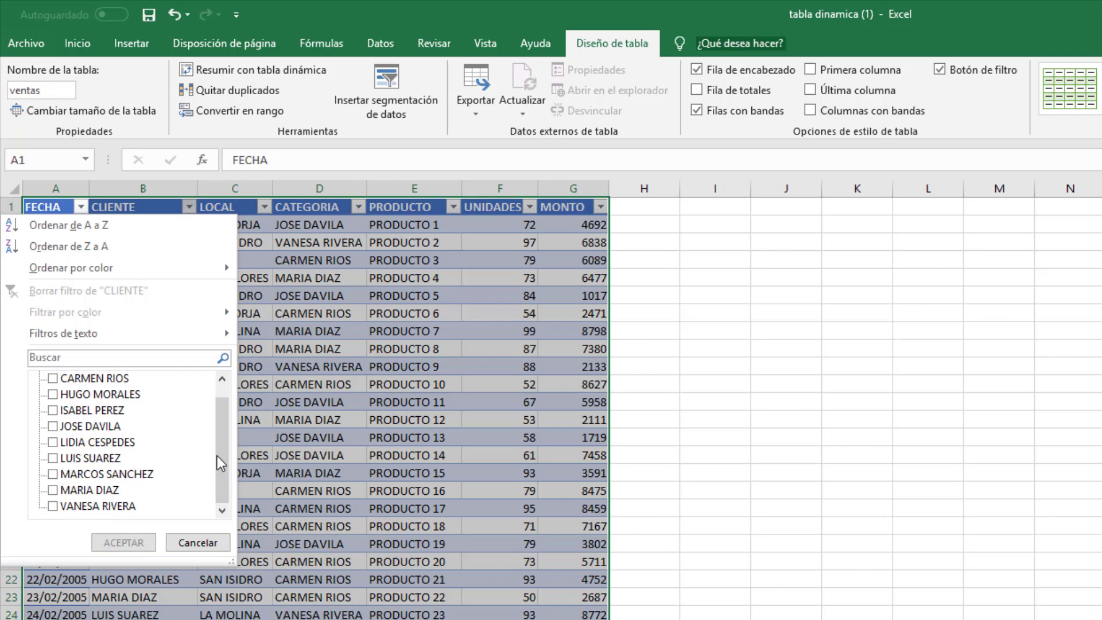
pyautogui.moveTo(218, 456); pyautogui.dragTo(219, 396)
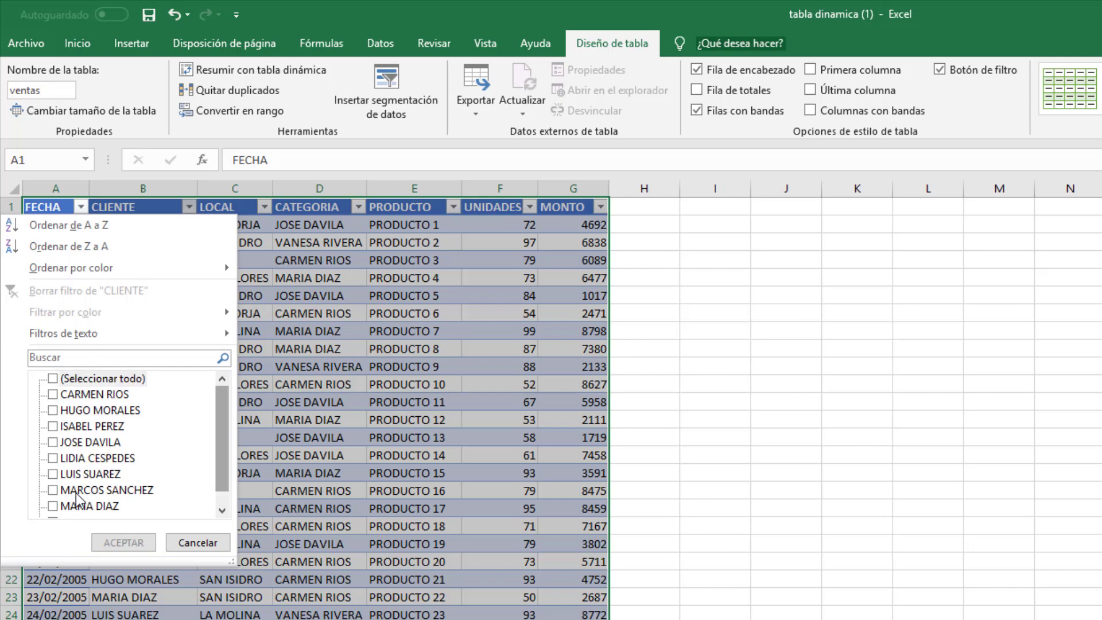
pyautogui.scroll(-1, 79, 501)
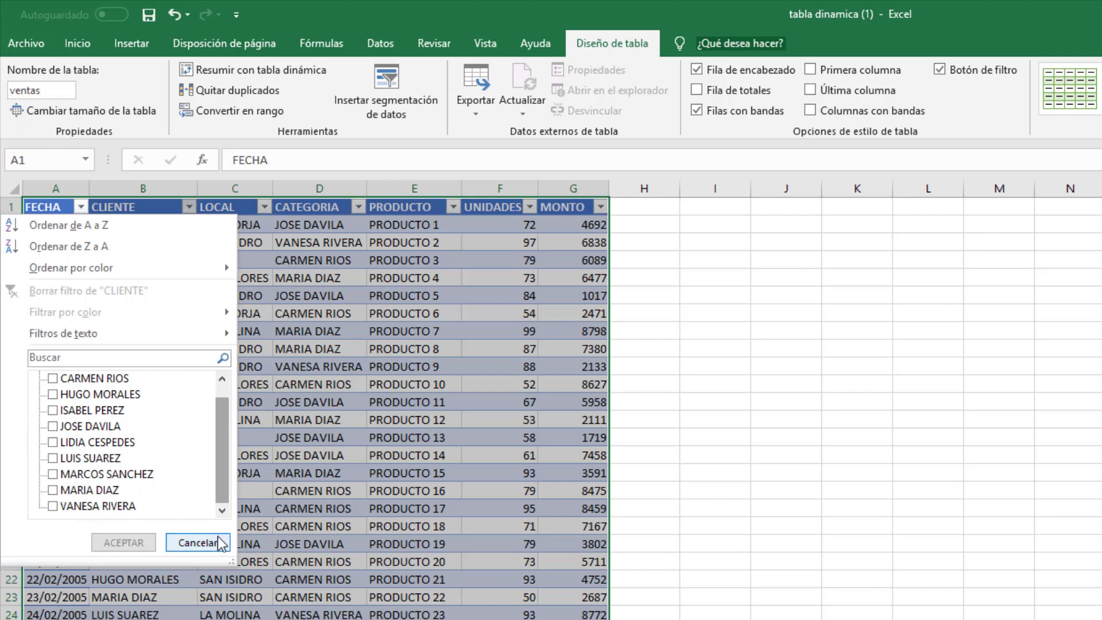
pyautogui.click(198, 542)
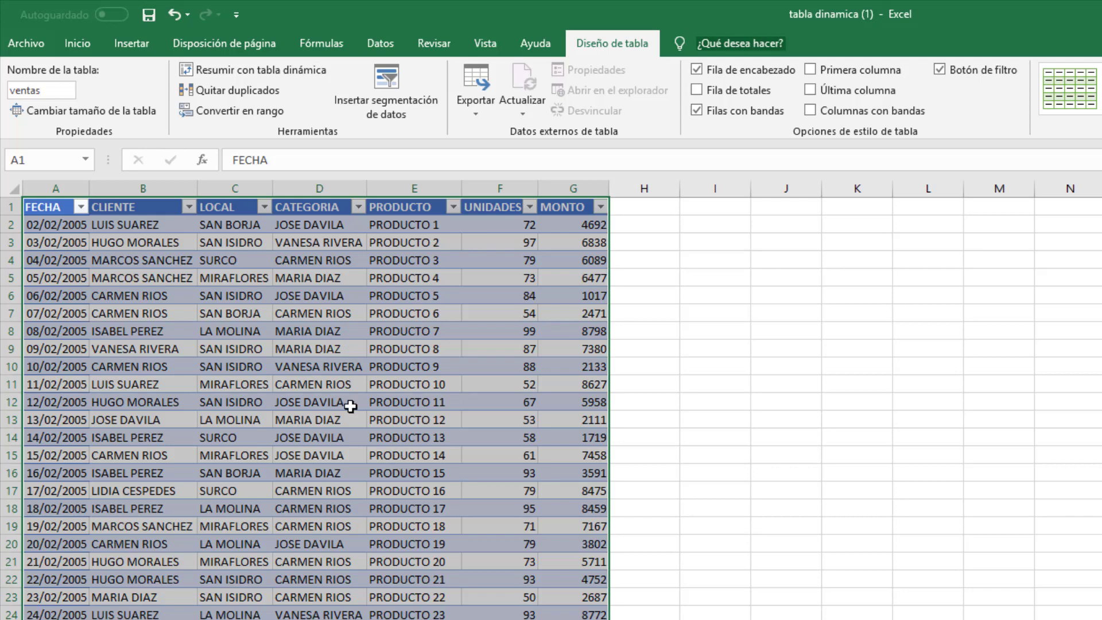
pyautogui.click(358, 208)
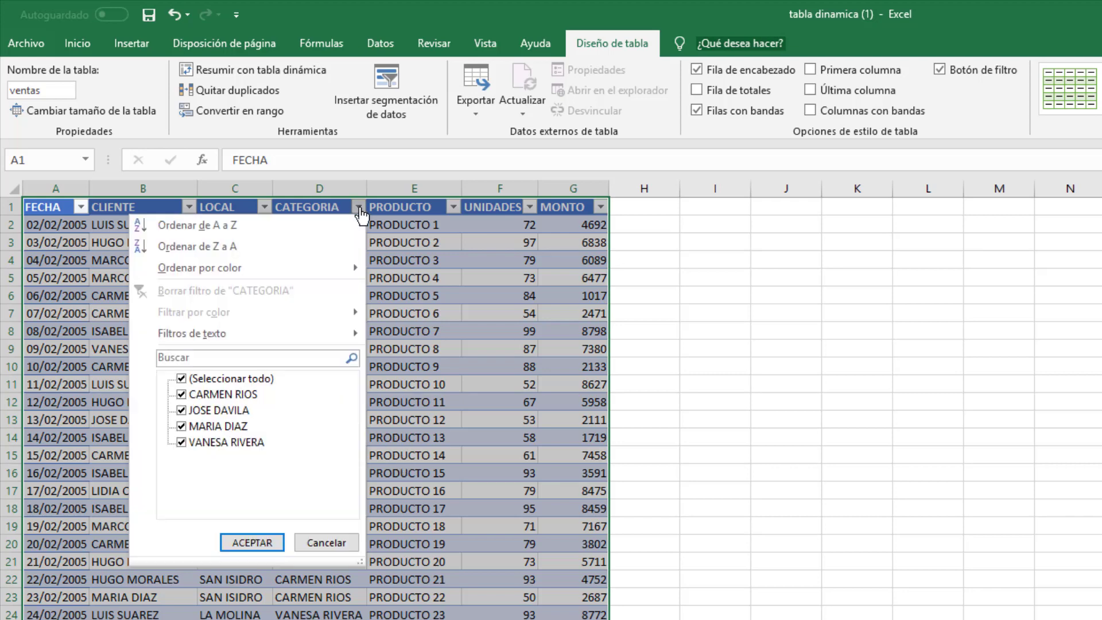
pyautogui.click(412, 201)
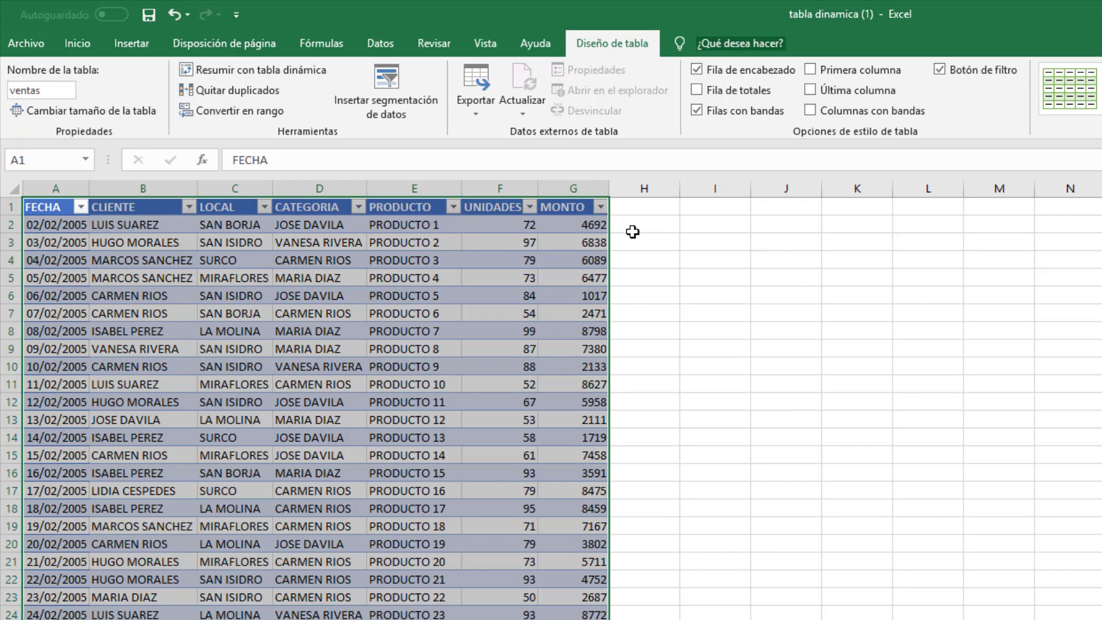
# - Add a COMISIÓN column to the table by entering its header in cell H1, next to MONTO
pyautogui.click(637, 210)
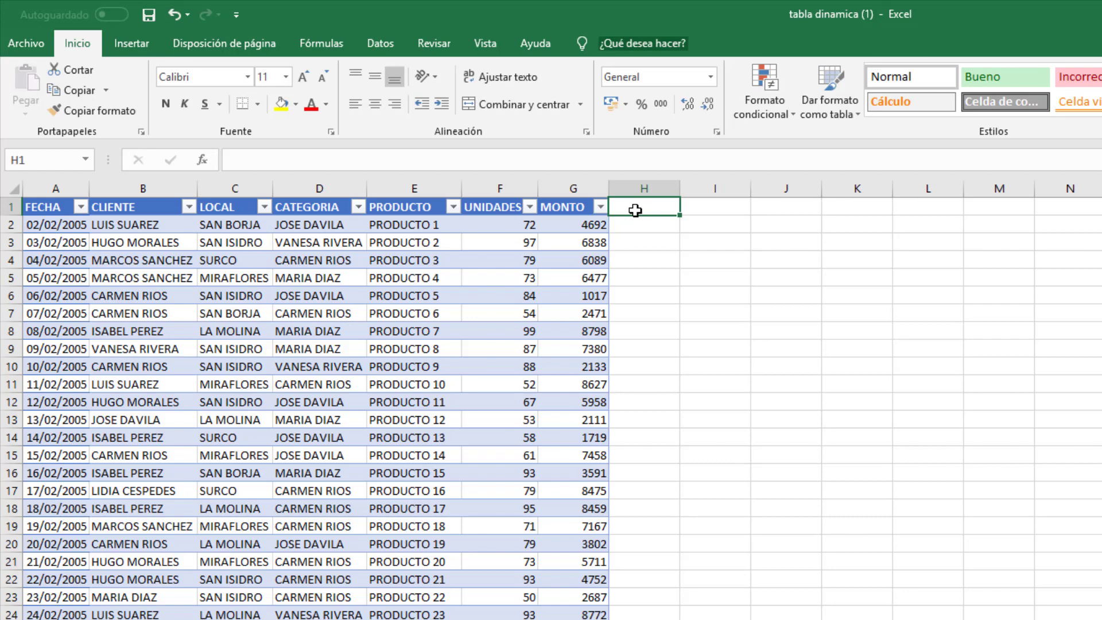
pyautogui.write('C')
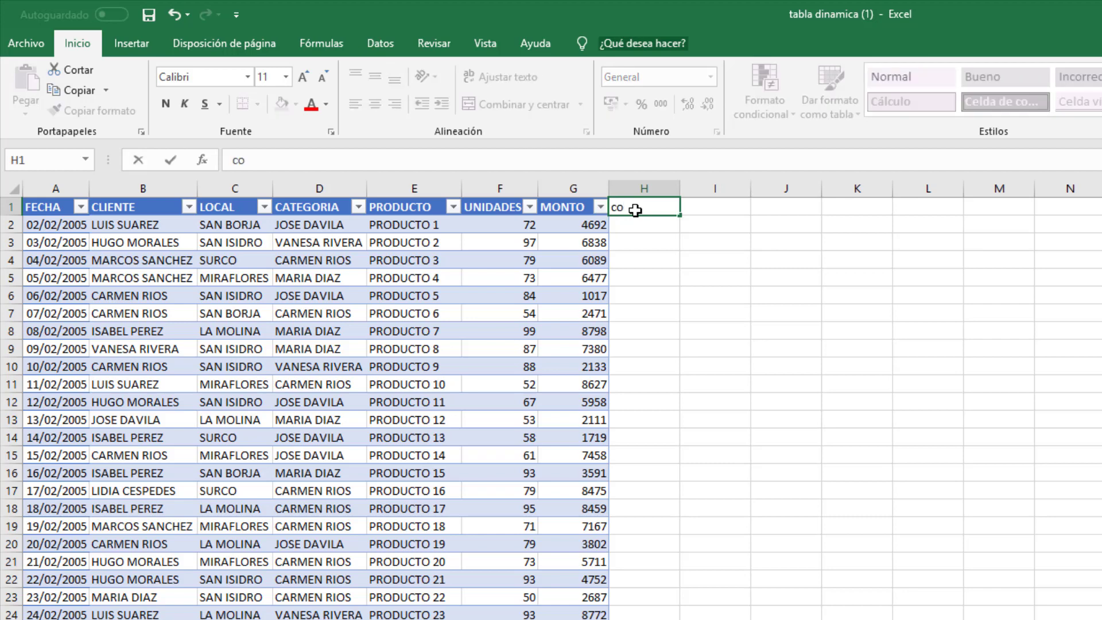
pyautogui.write('OMISIOM')
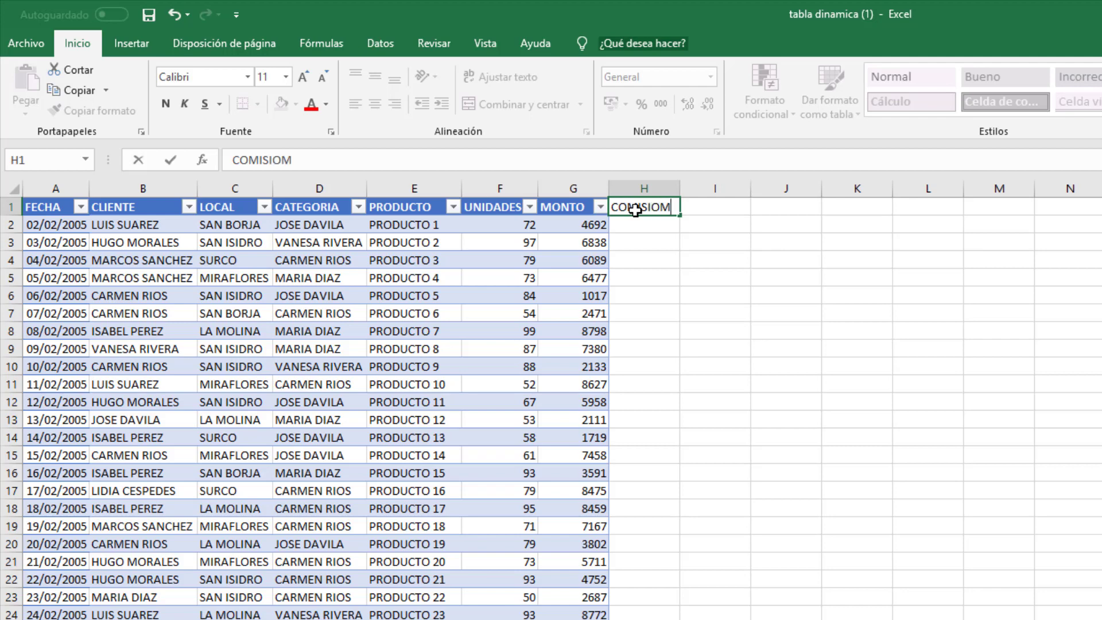
pyautogui.press('BackSpace')
pyautogui.press('BackSpace')
pyautogui.write('ÓN')
pyautogui.press('Return')
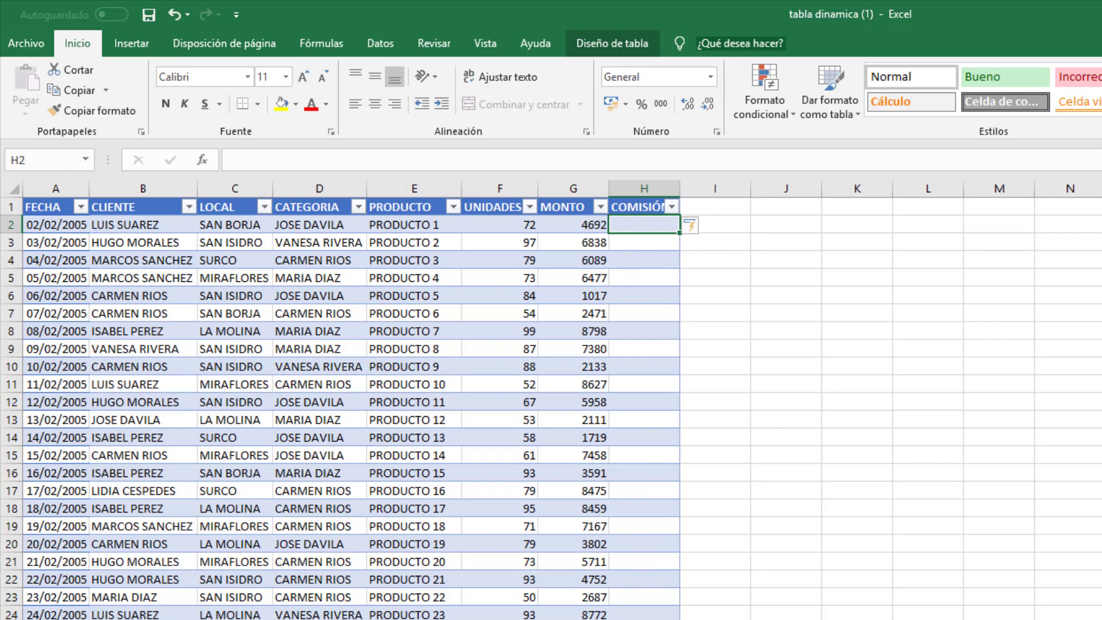
# - Add a new record below the last table row by entering the date 04/07/2014 in cell A3441
pyautogui.scroll(-20, 551, 408)
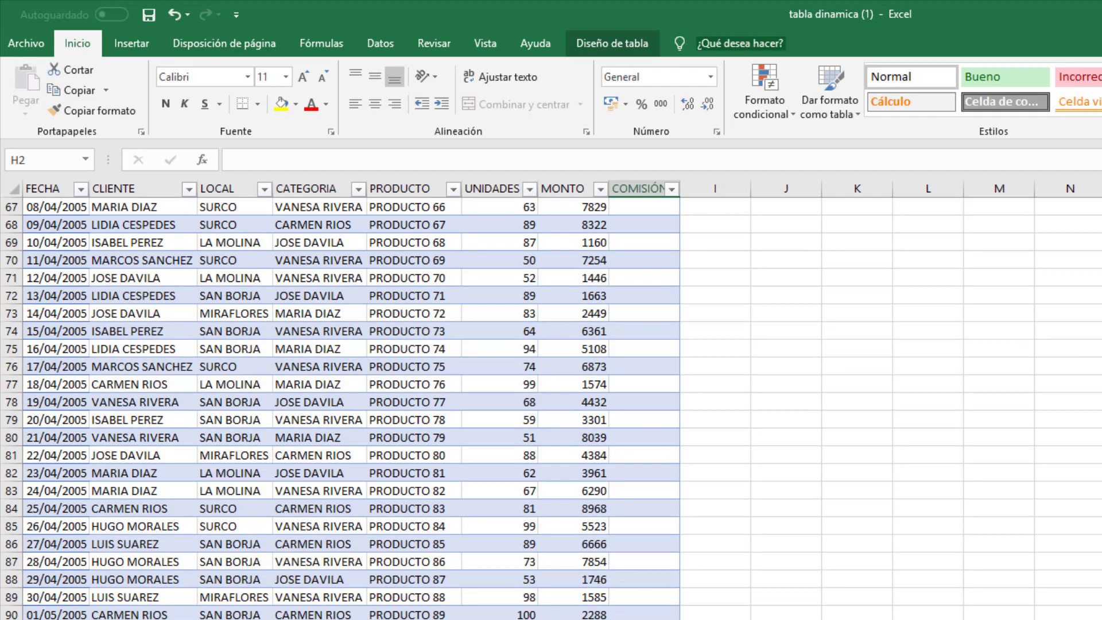
pyautogui.click(57, 619)
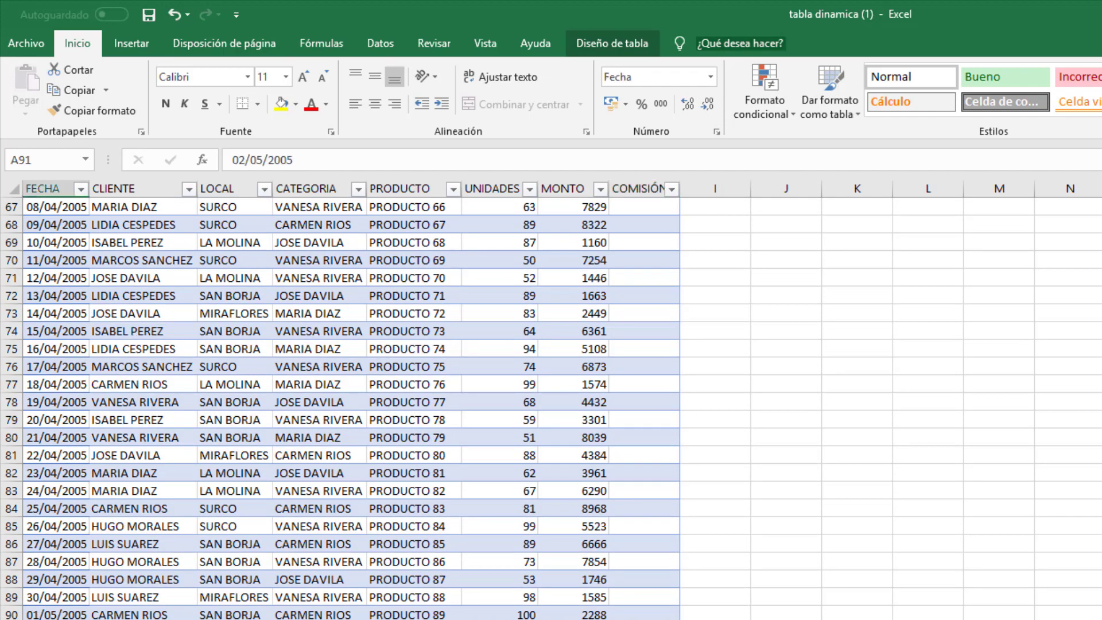
pyautogui.hotkey('ctrl', 'Down')
pyautogui.scroll(-3, 551, 409)
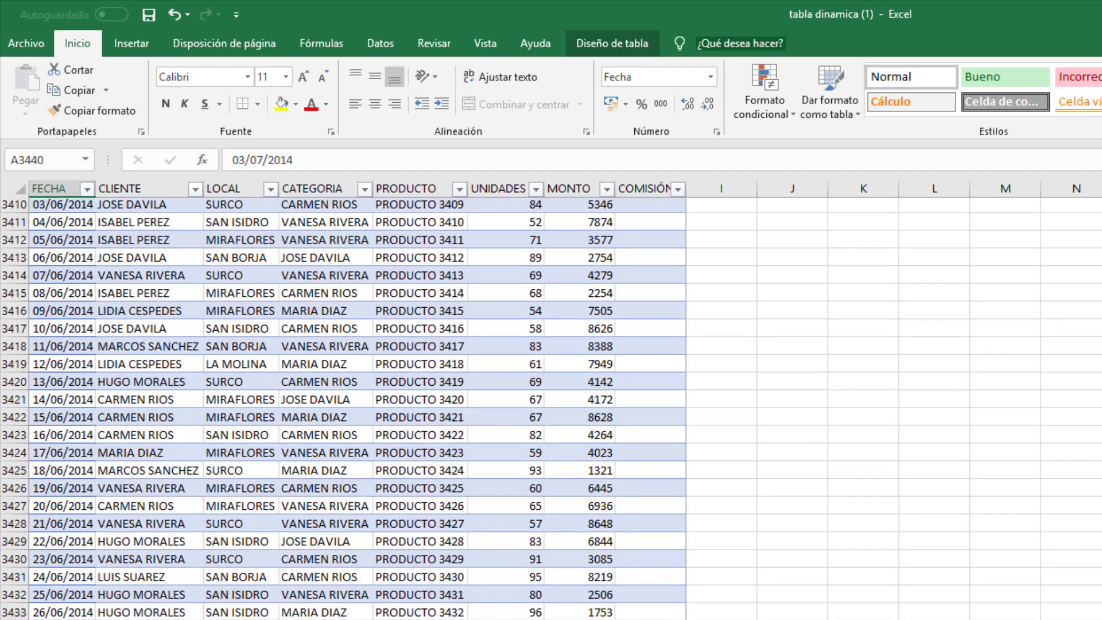
pyautogui.click(58, 560)
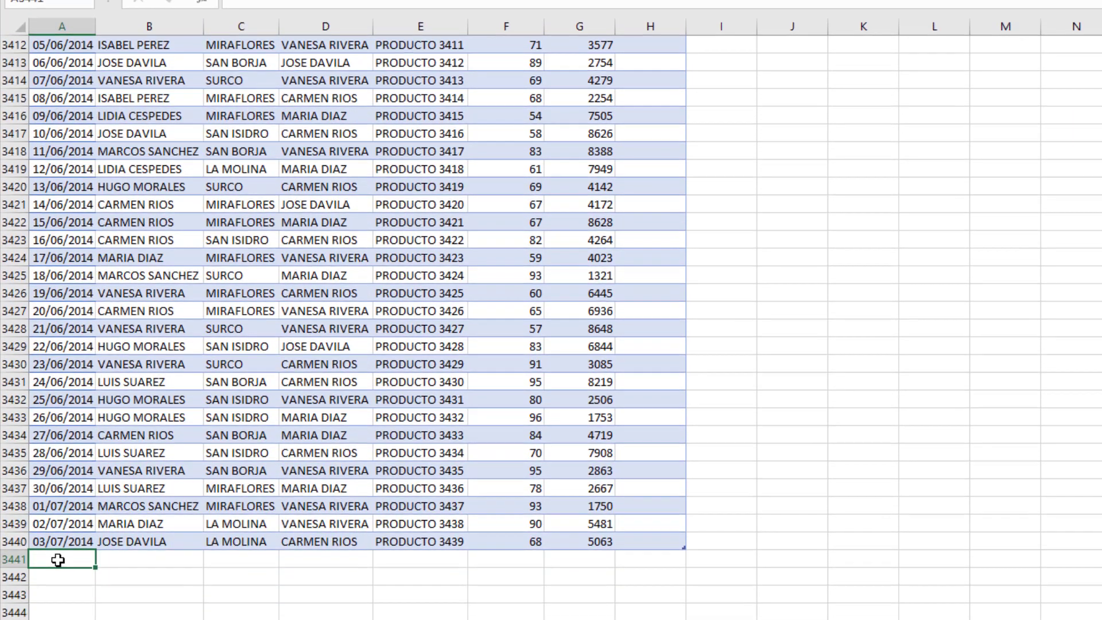
pyautogui.write('04/0')
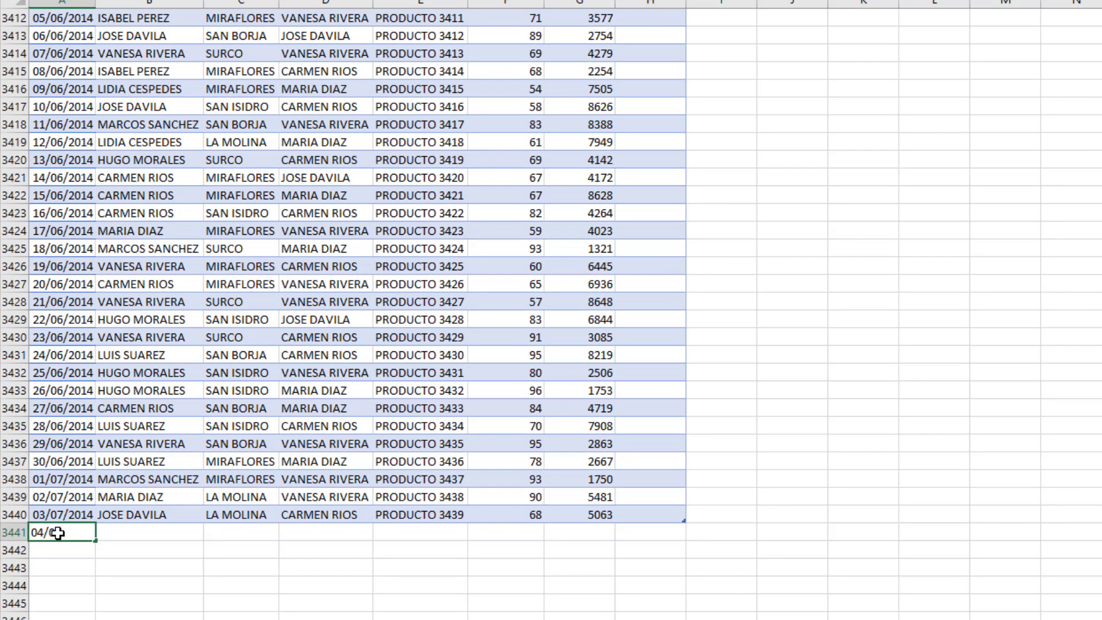
pyautogui.write('7/2014')
pyautogui.press('Return')
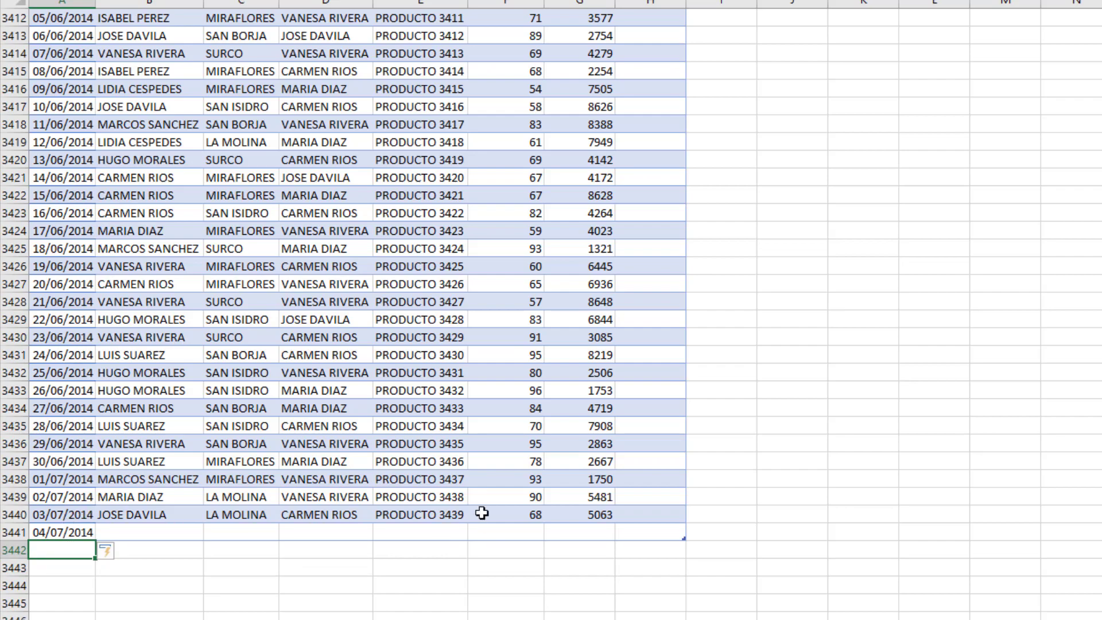
# - Go back through the records to the start of the table and select cell B5 in the CLIENTE column
pyautogui.scroll(11, 482, 511)
pyautogui.scroll(20, 496, 445)
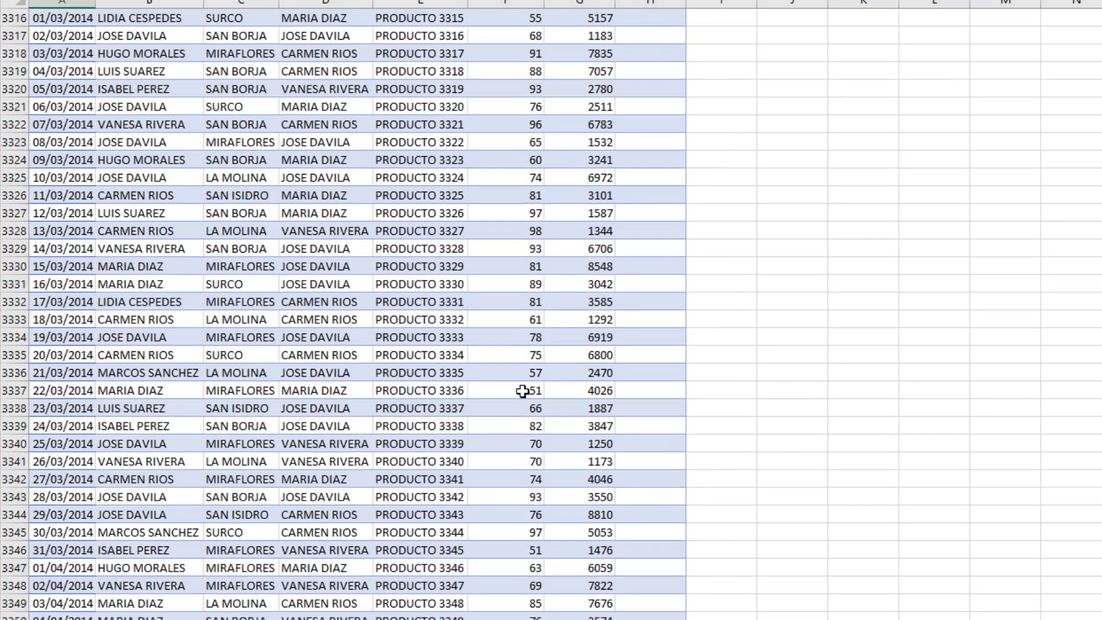
pyautogui.scroll(13, 523, 391)
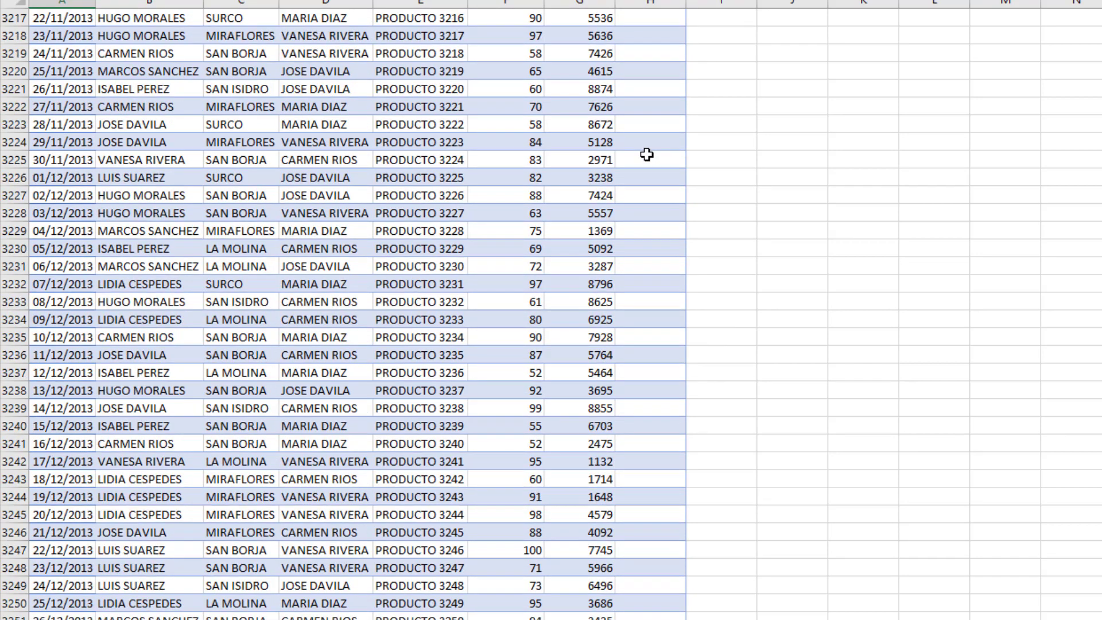
pyautogui.scroll(20, 647, 154)
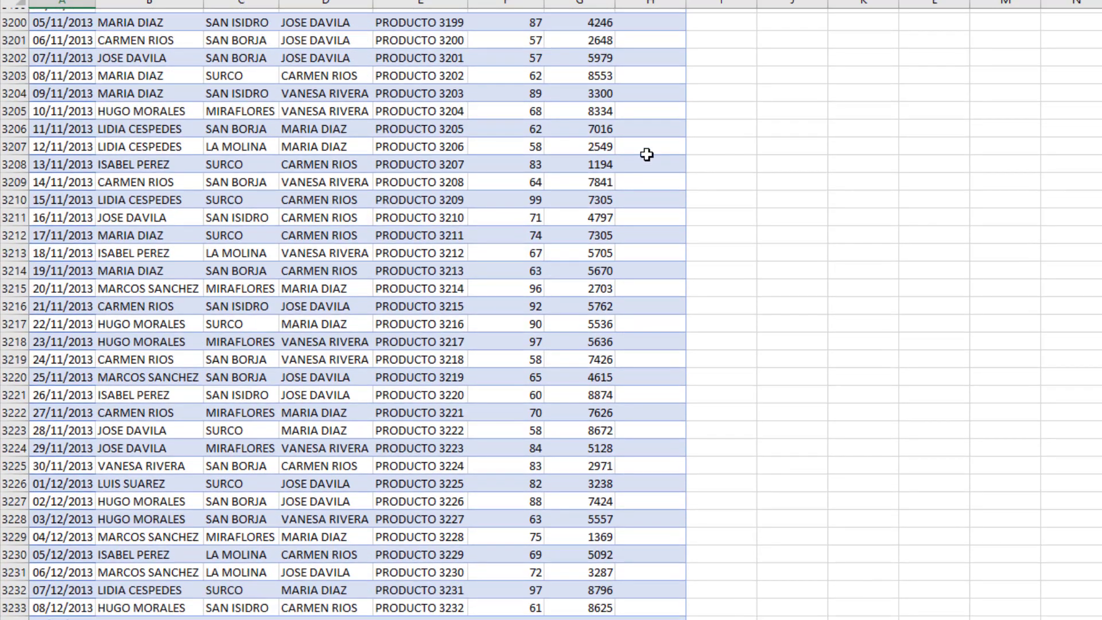
pyautogui.scroll(20, 647, 155)
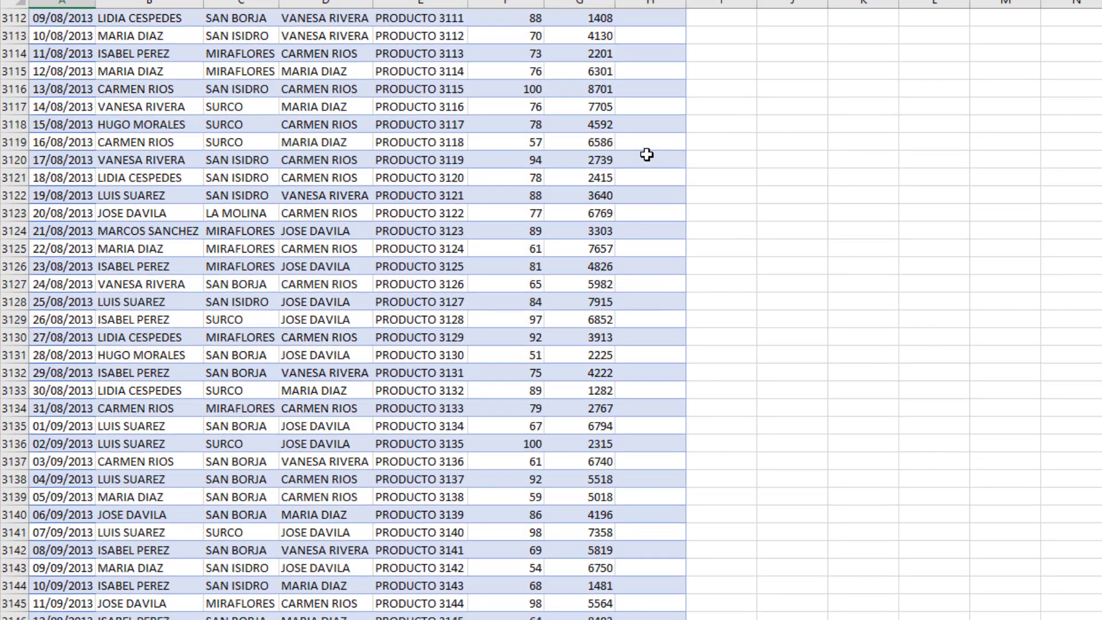
pyautogui.scroll(6, 647, 155)
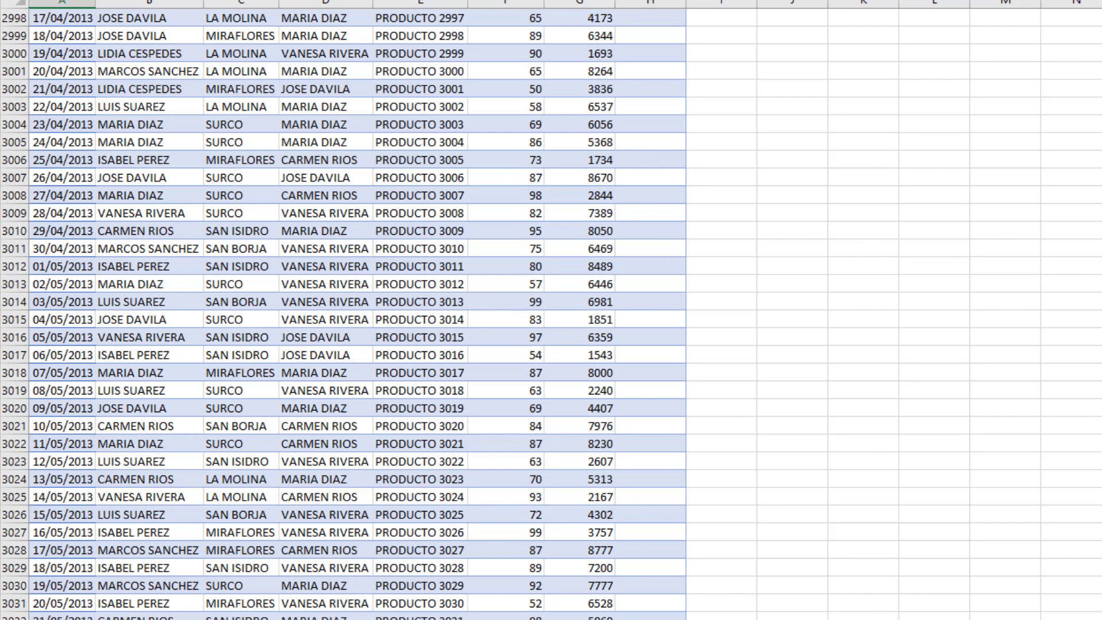
pyautogui.hotkey('ctrl', 'Home')
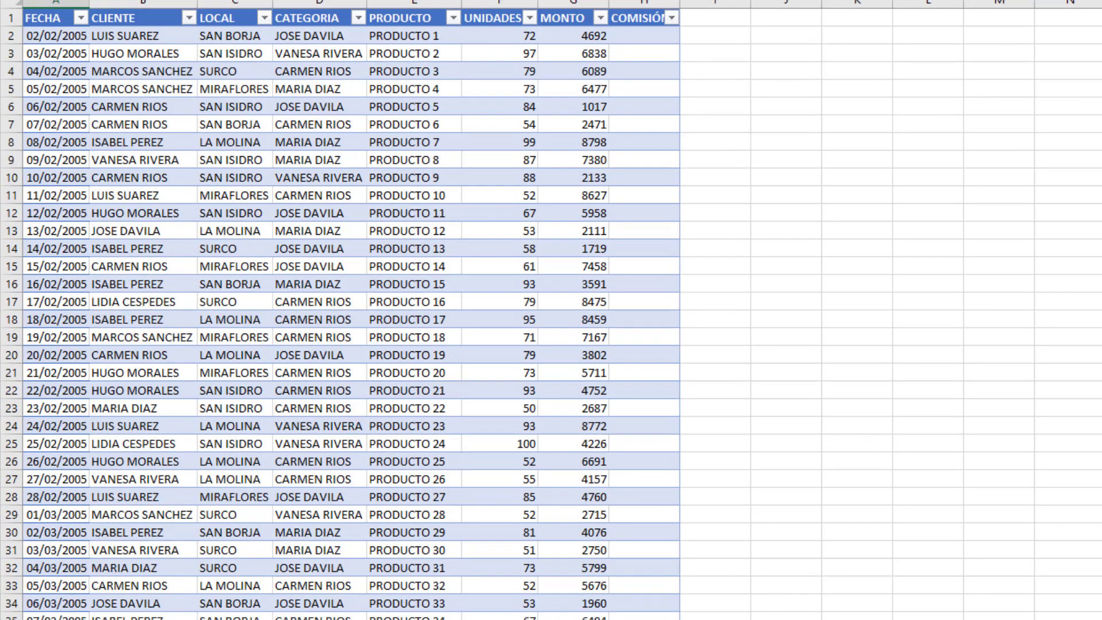
pyautogui.click(124, 86)
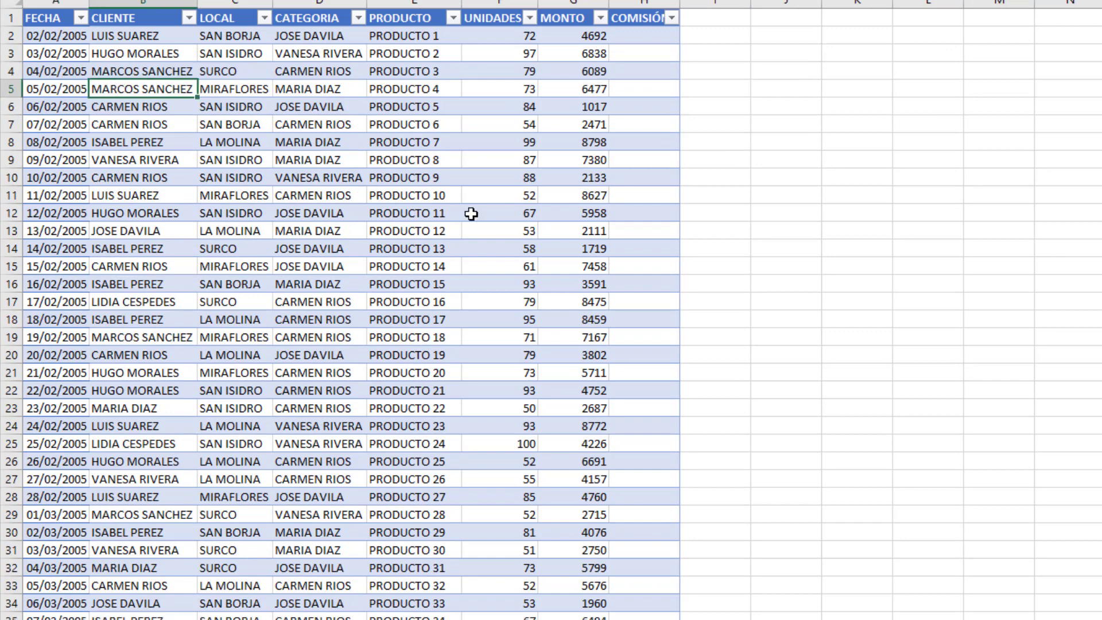